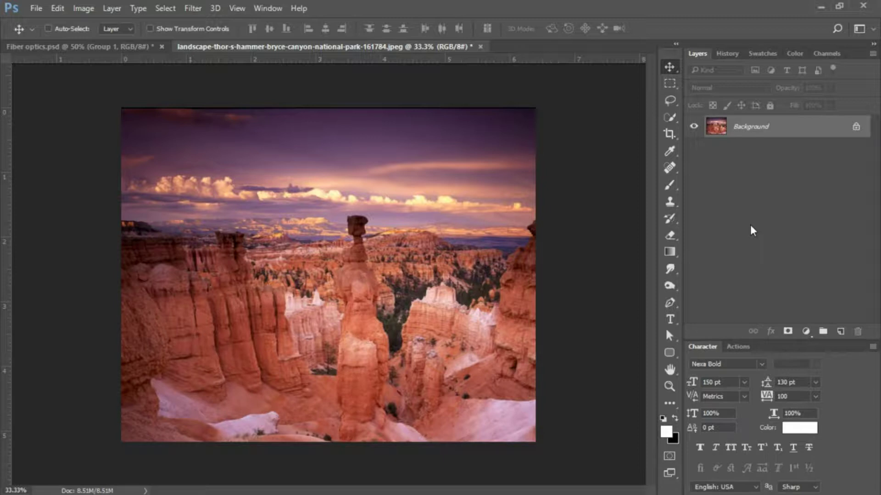
Step: Unlock the Background as a regular layer named Layer 0 and convert it to a smart object
double_click(757, 131)
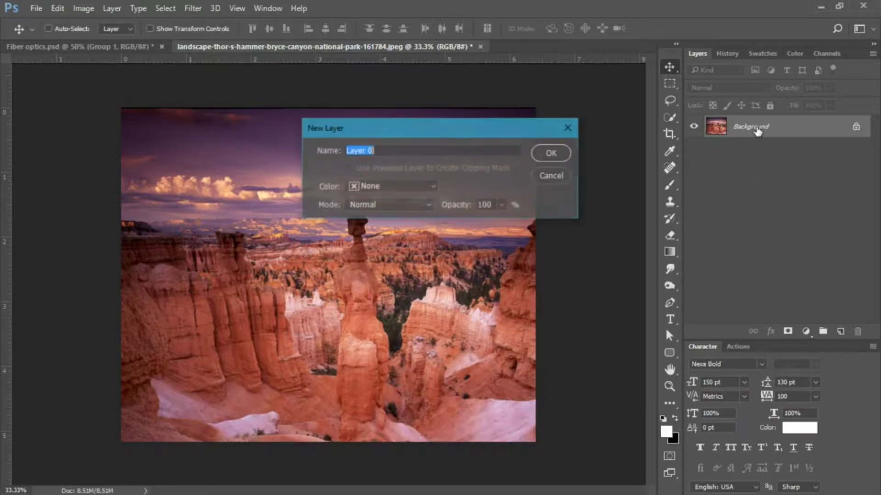
left_click(550, 154)
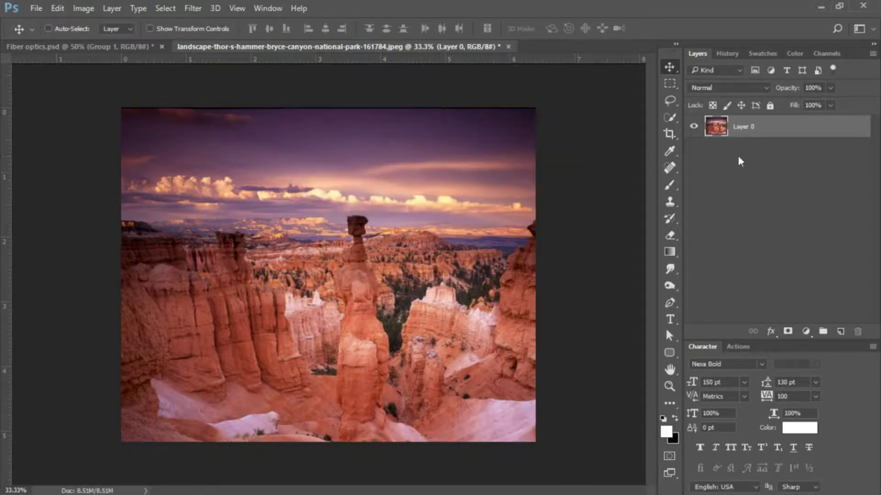
right_click(776, 126)
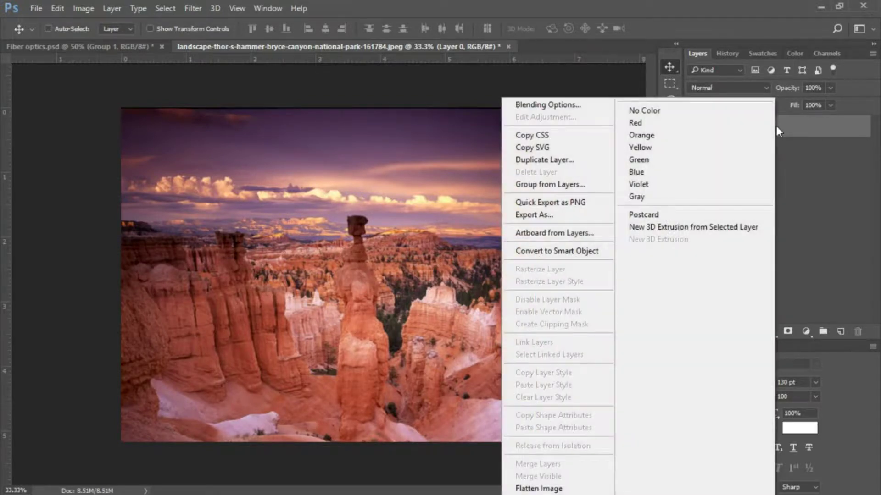
left_click(584, 251)
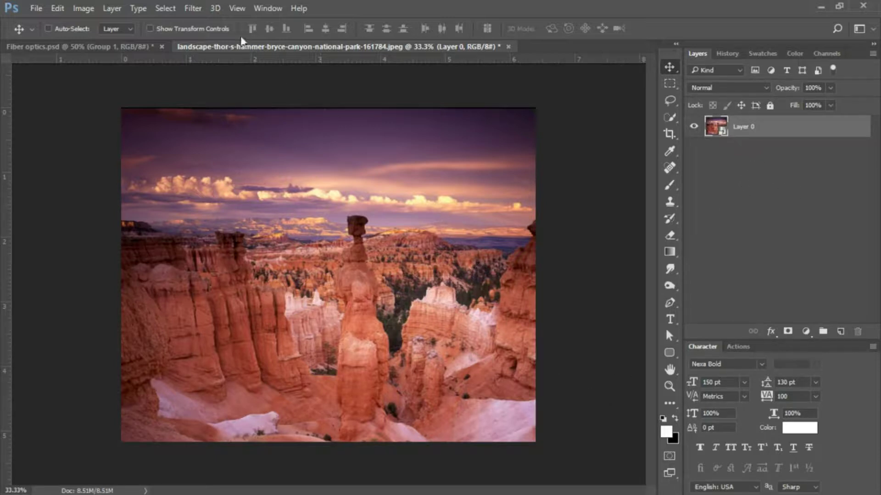
Step: Apply a Mezzotint filter of type Medium Strokes to Layer 0
left_click(194, 9)
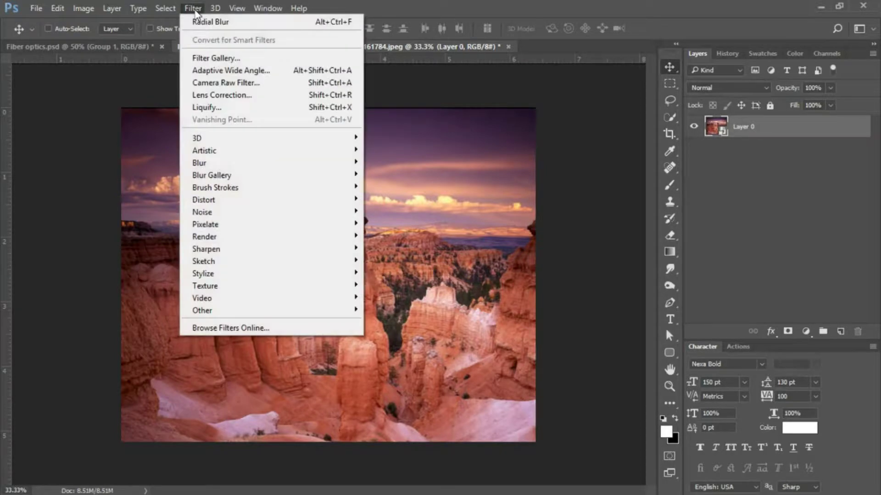
mouse_move(278, 231)
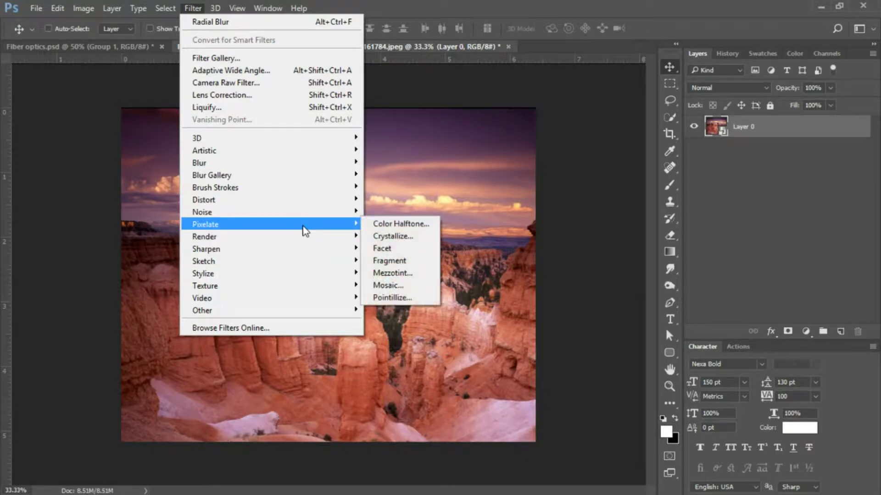
left_click(394, 274)
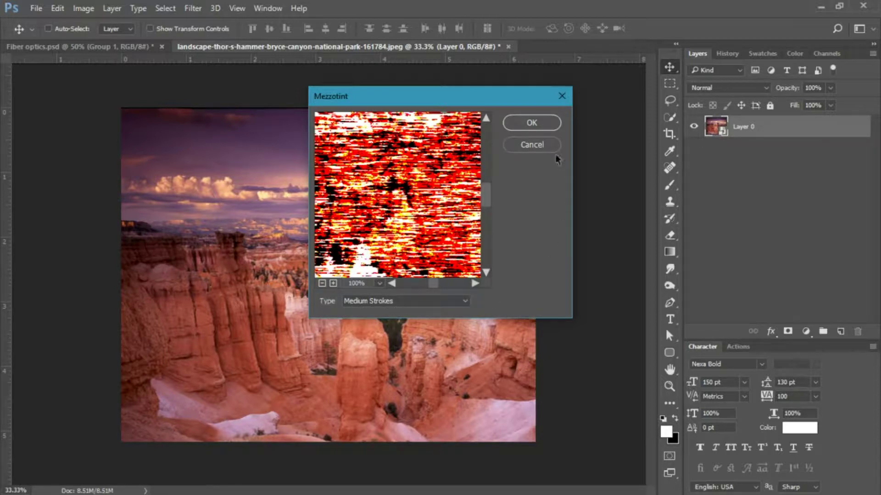
left_click(529, 122)
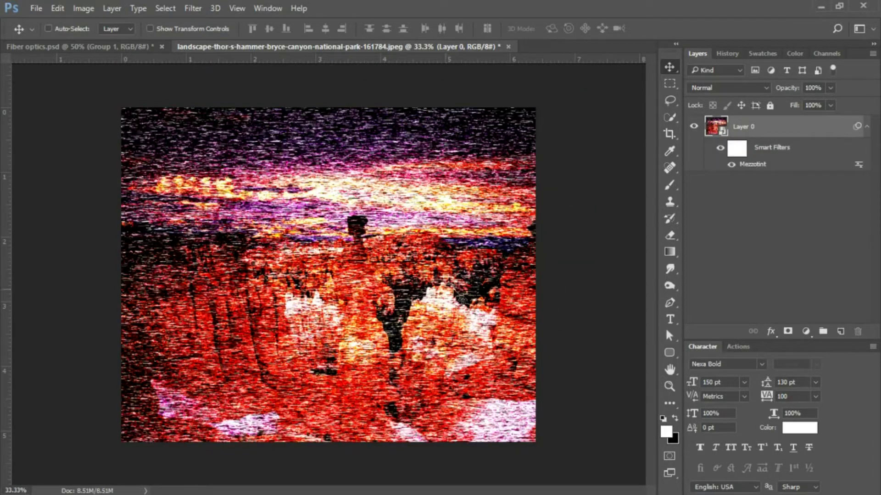
Step: Apply a Radial Blur to Layer 0 with amount 100, Zoom method and Good quality
left_click(189, 9)
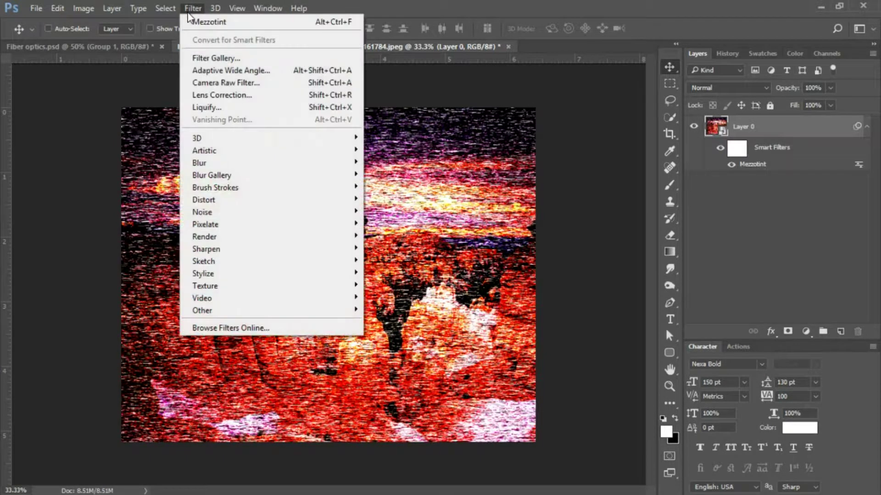
mouse_move(257, 164)
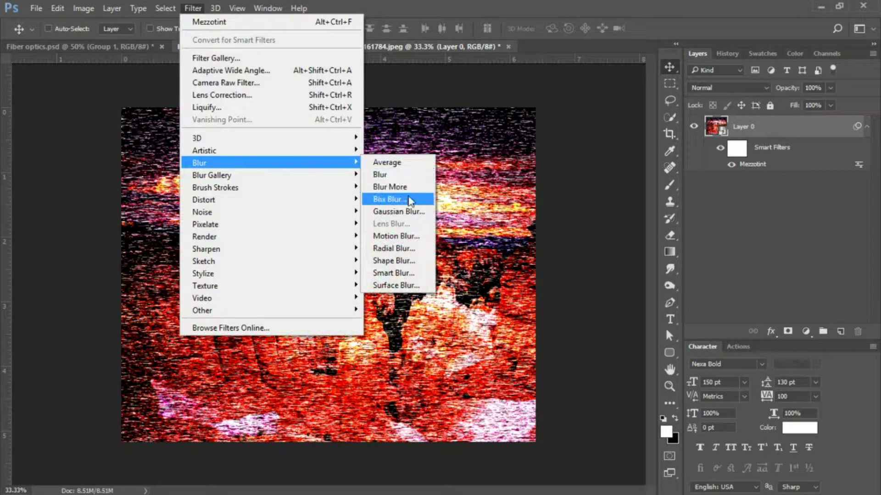
left_click(409, 250)
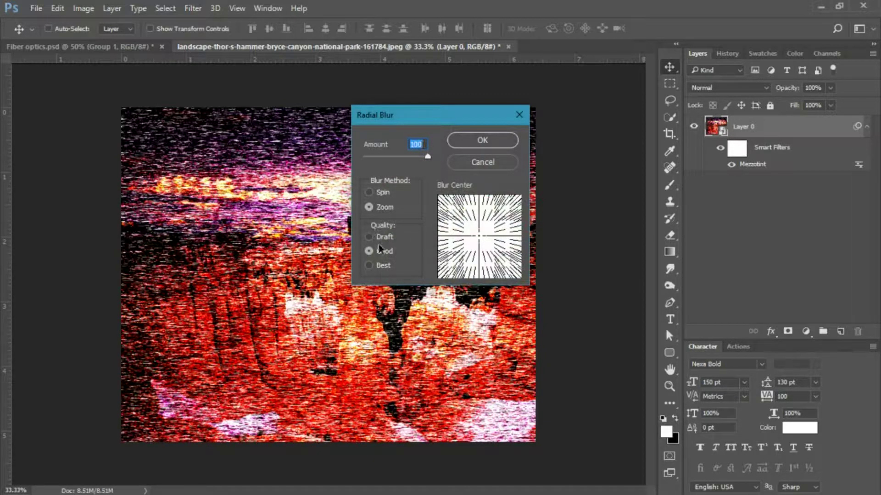
left_click(479, 147)
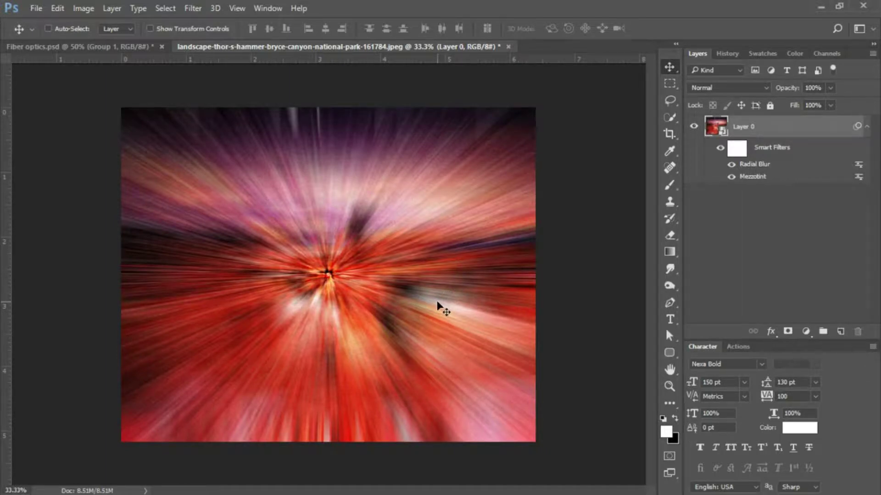
Step: Apply the same Radial Blur two more times, keeping amount 100, Zoom method and Good quality
key("ctrl")
key("ctrl+alt+f")
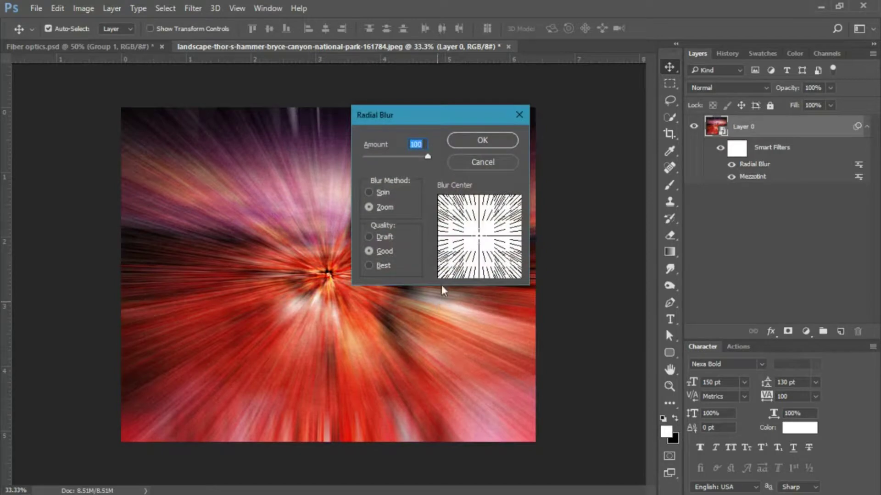
left_click(475, 141)
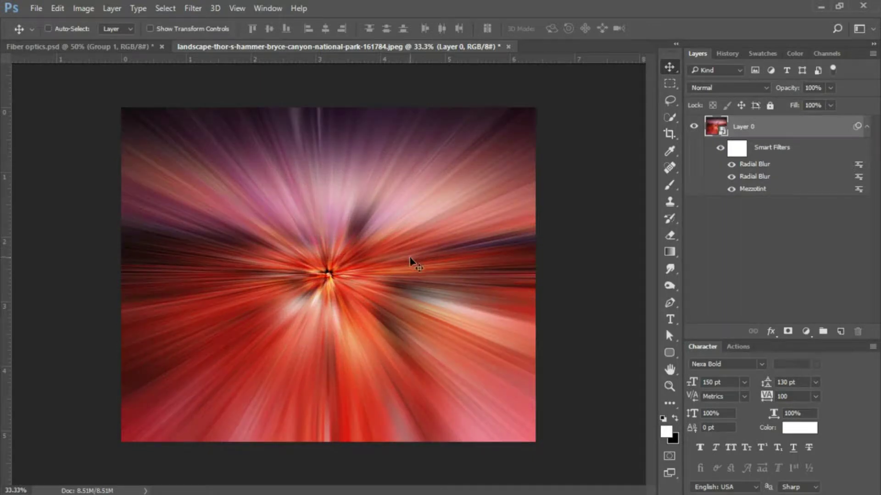
key("ctrl")
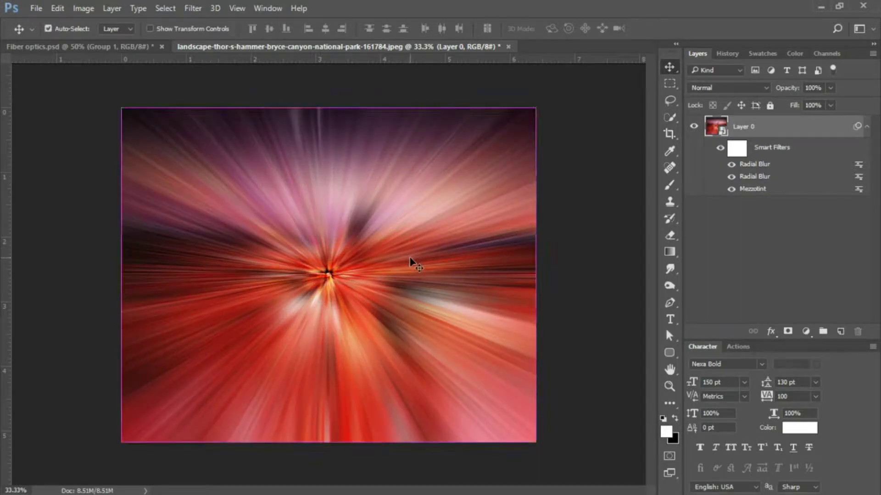
key("ctrl+alt+f")
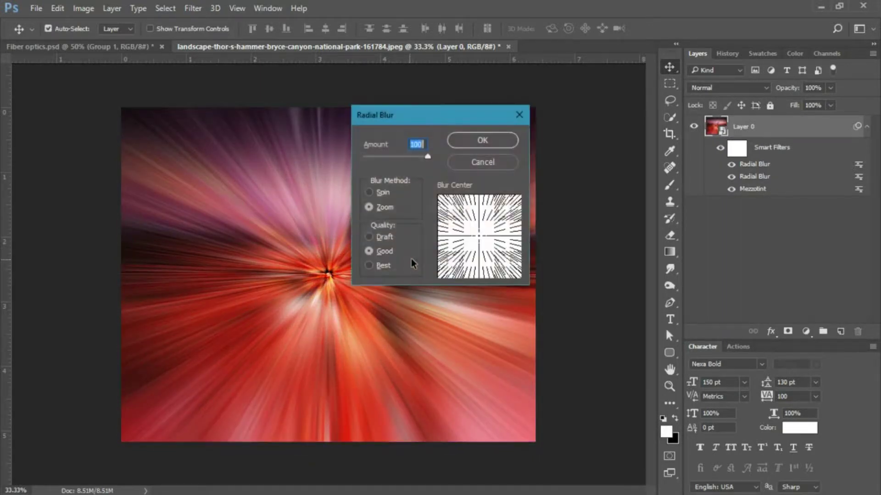
left_click(483, 140)
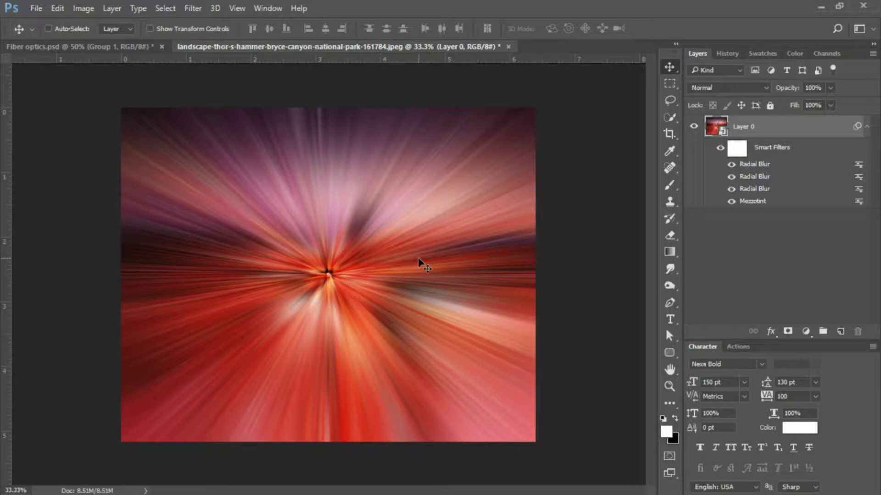
Step: Apply a Twirl distortion to Layer 0 with an angle of 100°
left_click(194, 8)
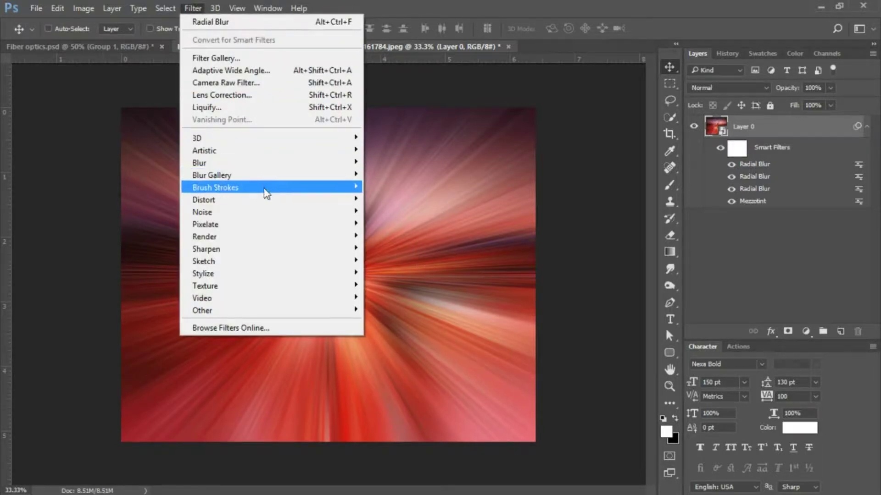
mouse_move(266, 202)
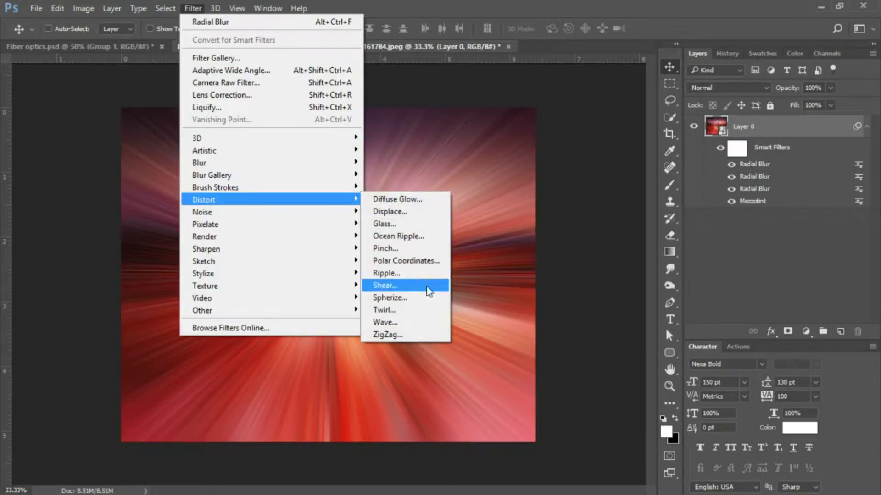
left_click(411, 309)
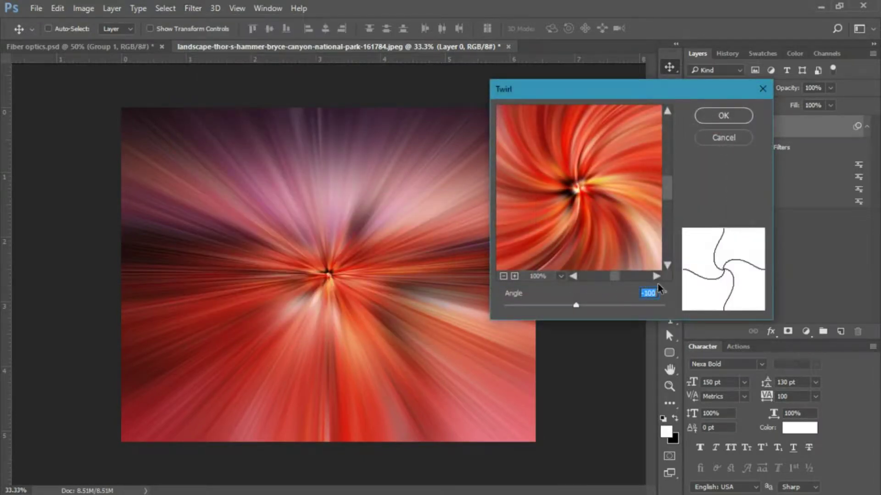
type("100")
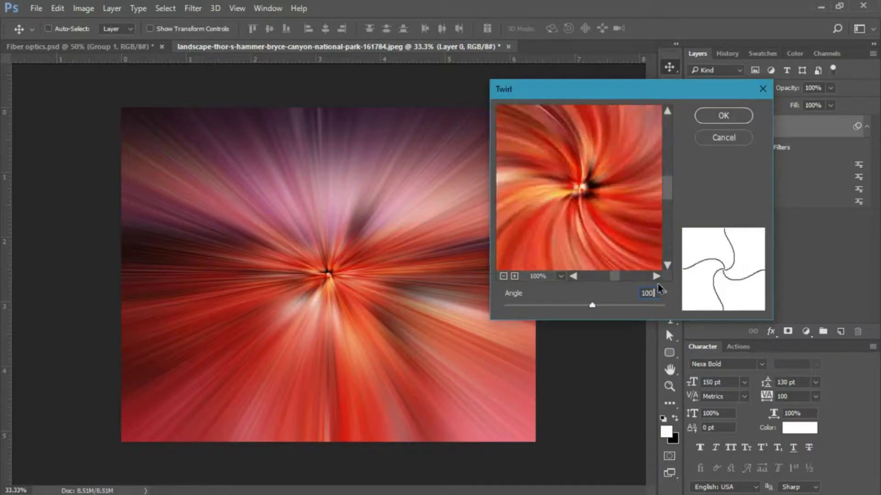
left_click(721, 117)
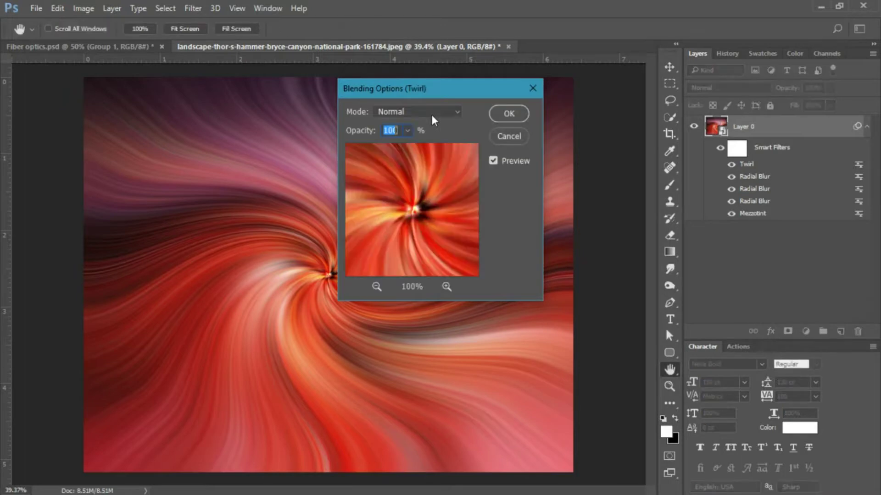
Step: Set the blending mode of the 100° Twirl smart filter to Lighten
left_click(457, 110)
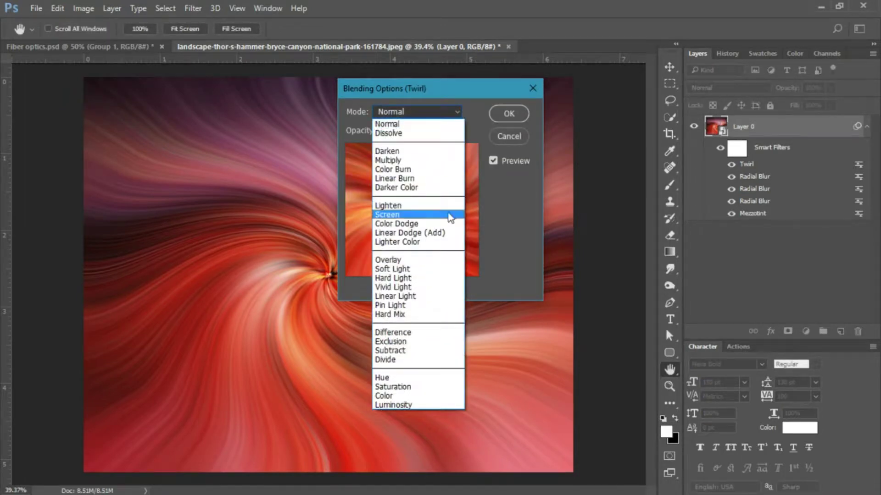
left_click(426, 206)
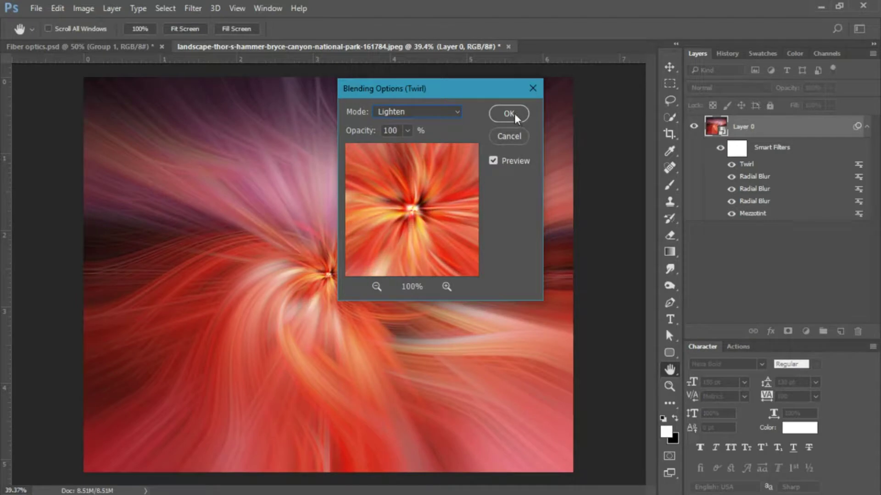
left_click(509, 114)
key("o")
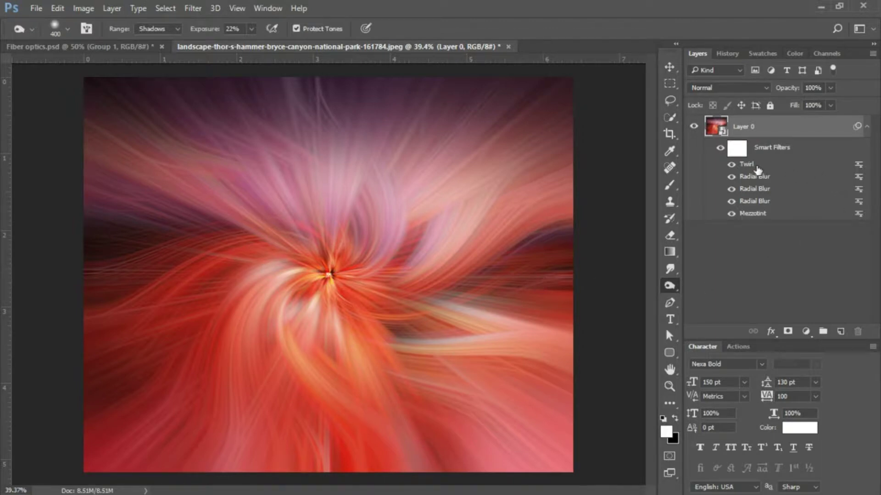
Step: Apply a second Twirl distortion to Layer 0 with an angle of -100°
left_click(192, 8)
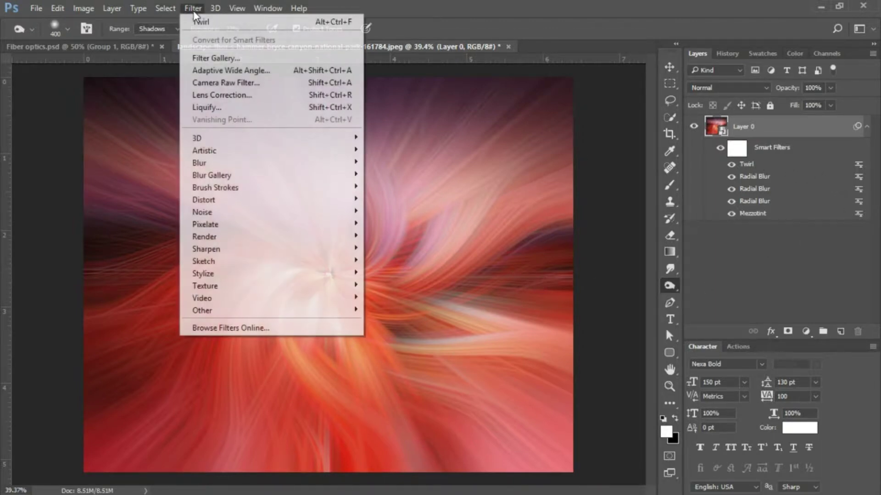
mouse_move(239, 204)
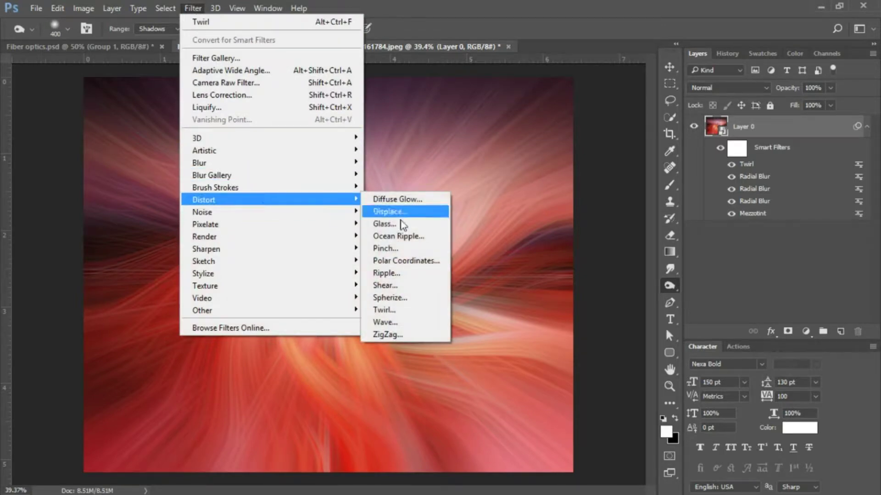
left_click(418, 310)
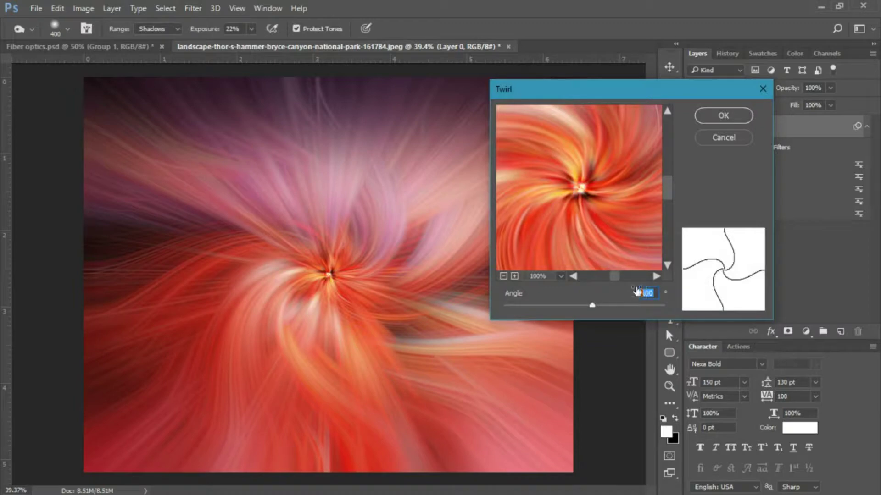
type("-100")
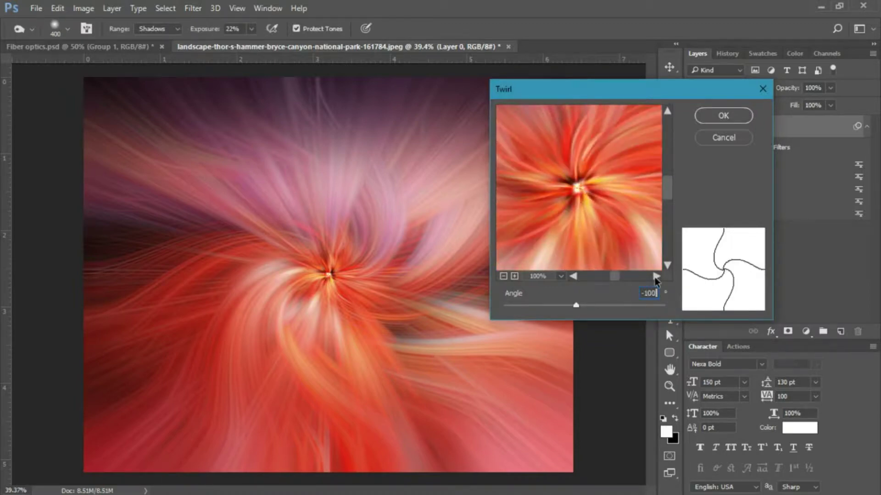
left_click(723, 115)
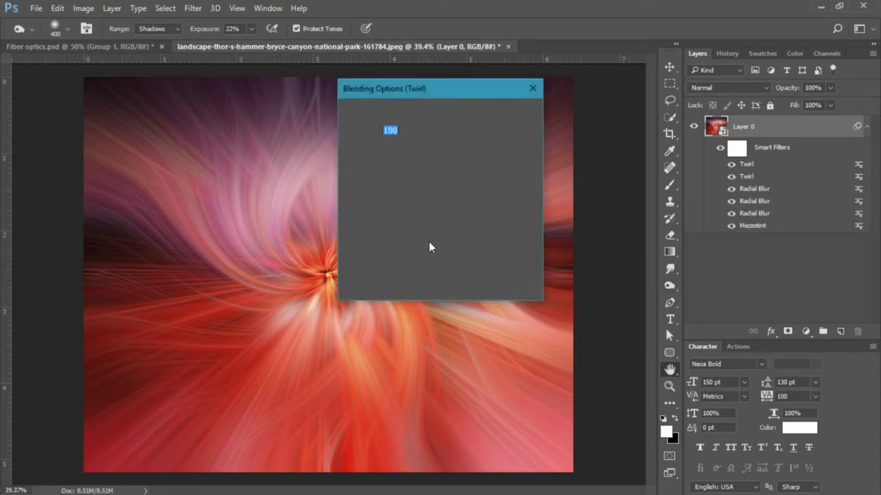
Step: Change the blending mode of the second Twirl smart filter, the -100° one, to Lighten
left_click(459, 111)
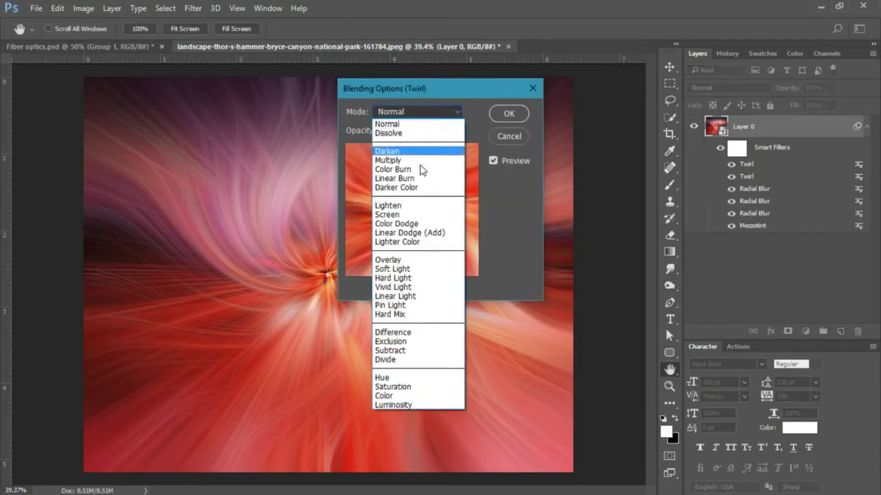
left_click(399, 206)
left_click(518, 118)
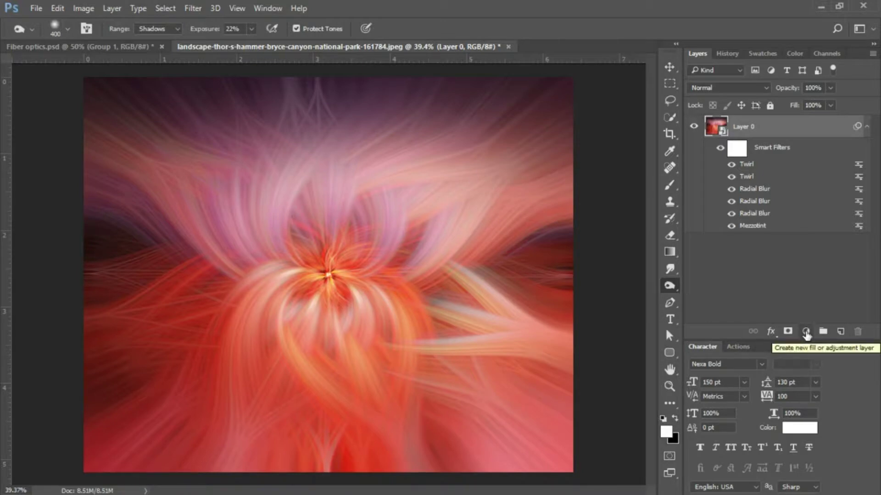
Step: Add a Levels adjustment layer above Layer 0 with black input level 15 and white input level 236
left_click(805, 332)
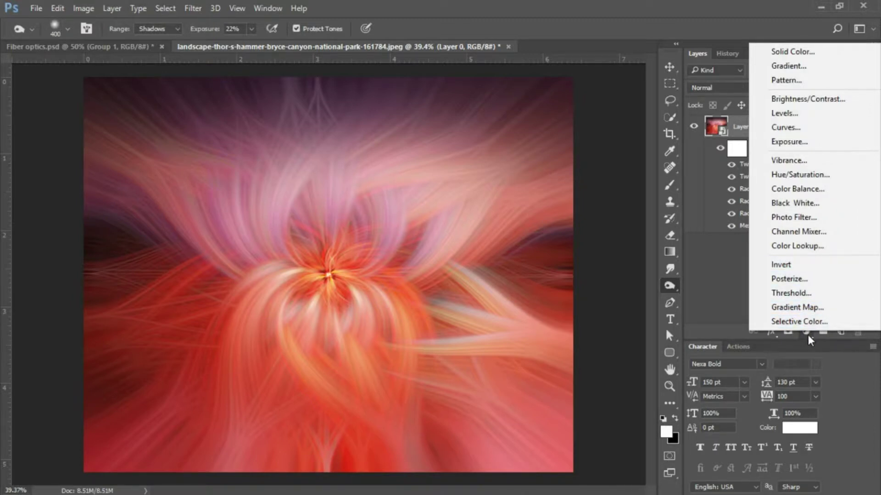
left_click(796, 117)
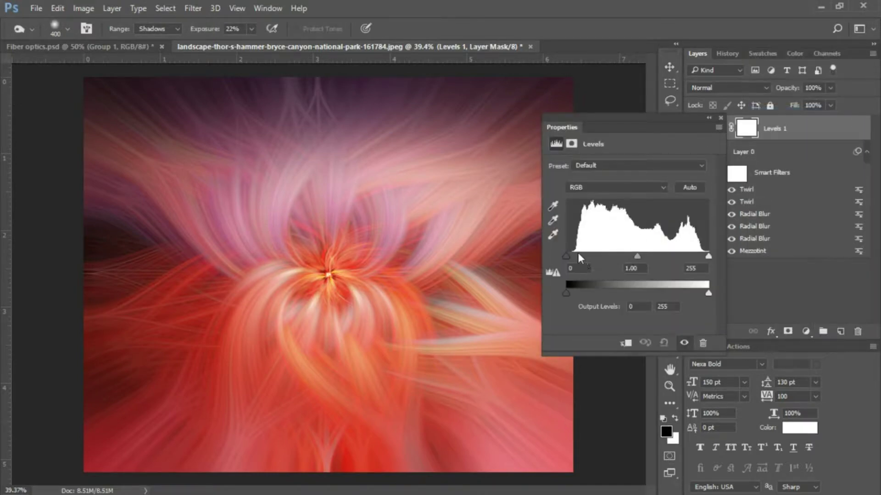
left_click_drag(566, 258, 574, 259)
left_click_drag(710, 255, 699, 256)
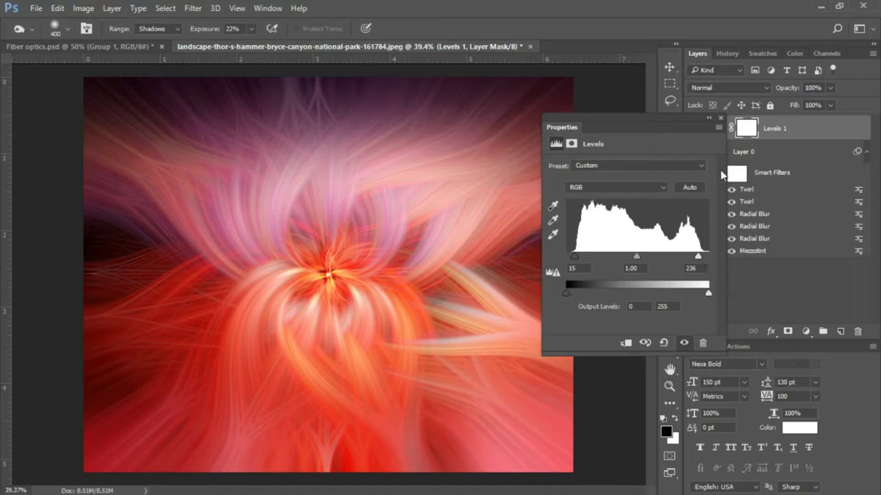
Step: Add a Color Balance adjustment layer above the Levels 1 layer
left_click(721, 118)
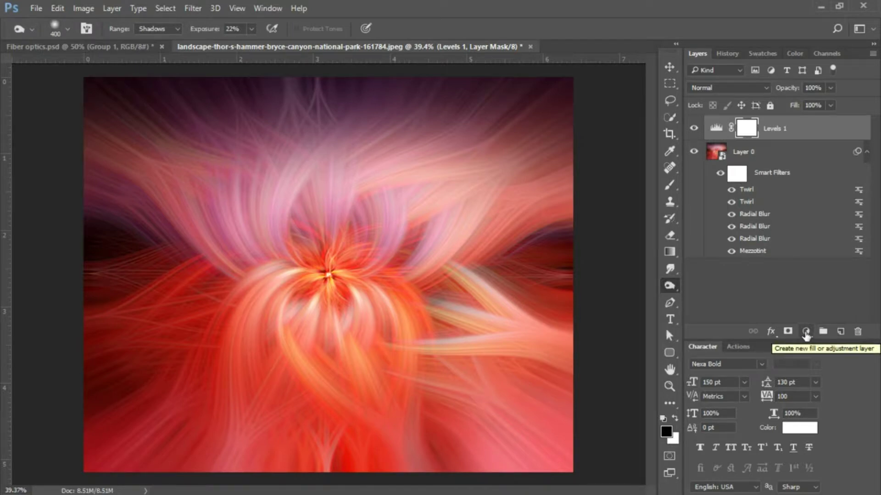
left_click(805, 332)
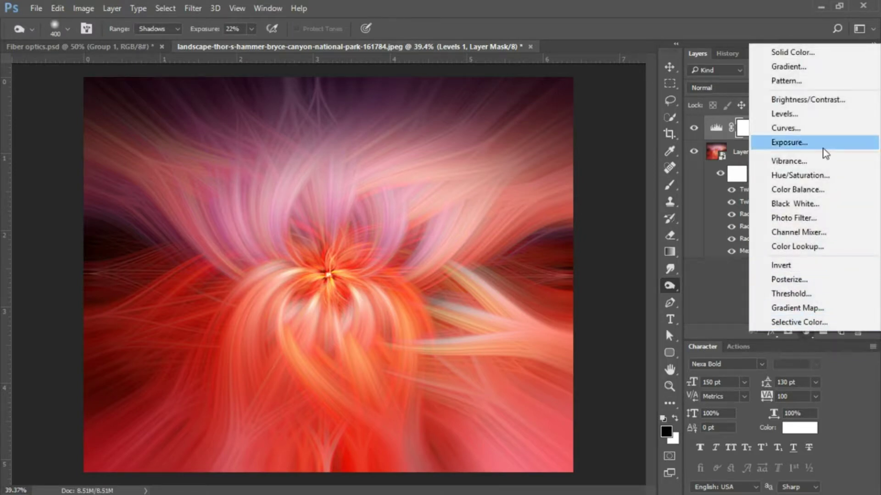
left_click(786, 189)
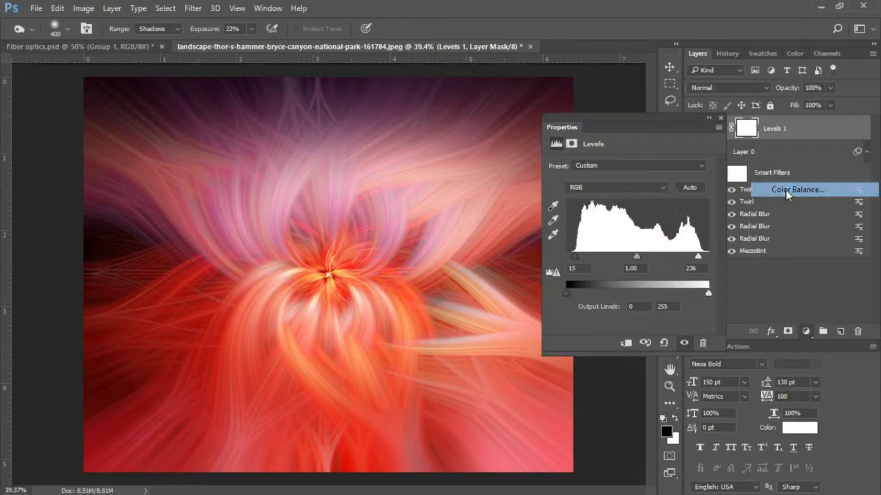
Step: Set the Color Balance midtones to Cyan–Red 20, Magenta–Green -17 and Yellow–Blue 10
left_click(684, 188)
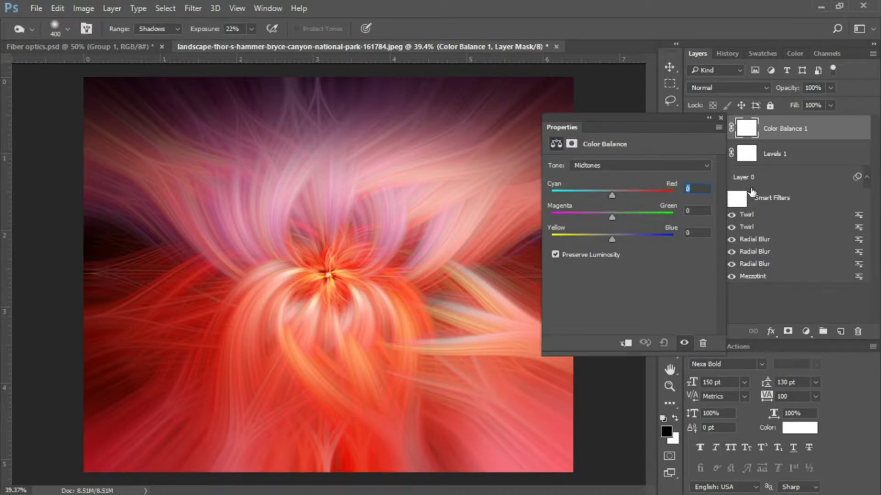
type("20")
left_click(701, 210)
type("17")
key("BackSpace")
key("BackSpace")
type("-17")
left_click(693, 233)
type("10")
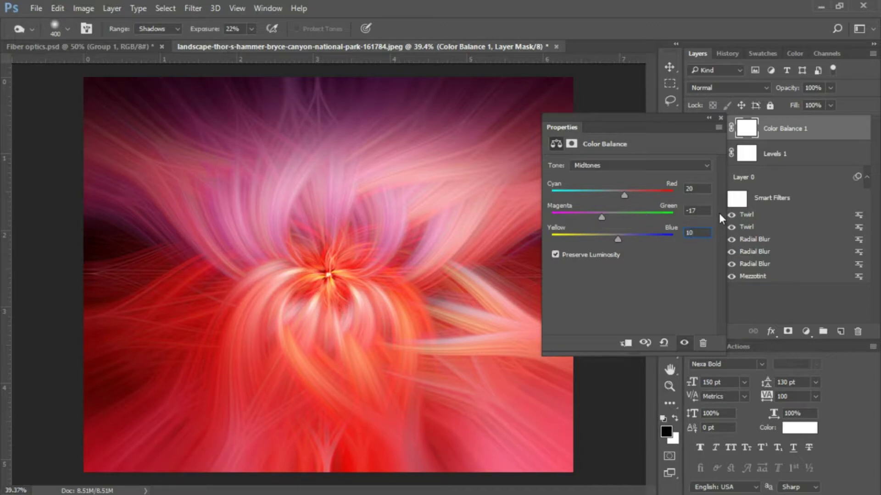
Step: Set the Color Balance highlights to Cyan–Red 20, Magenta–Green -8 and Yellow–Blue 10
left_click(597, 165)
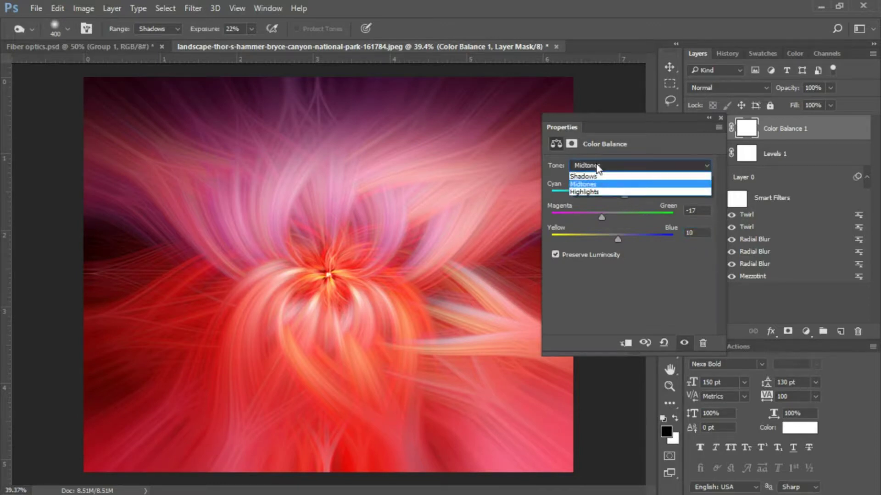
left_click(595, 190)
left_click(690, 188)
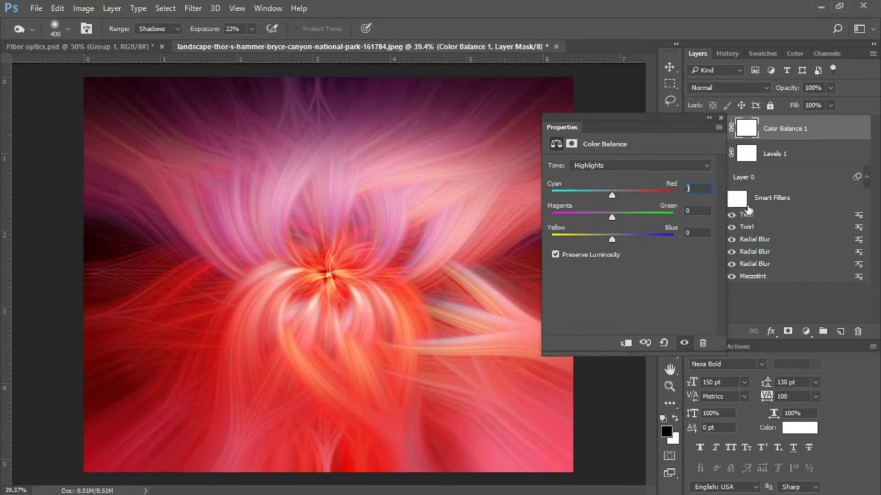
type("20")
key("Tab")
type("-8")
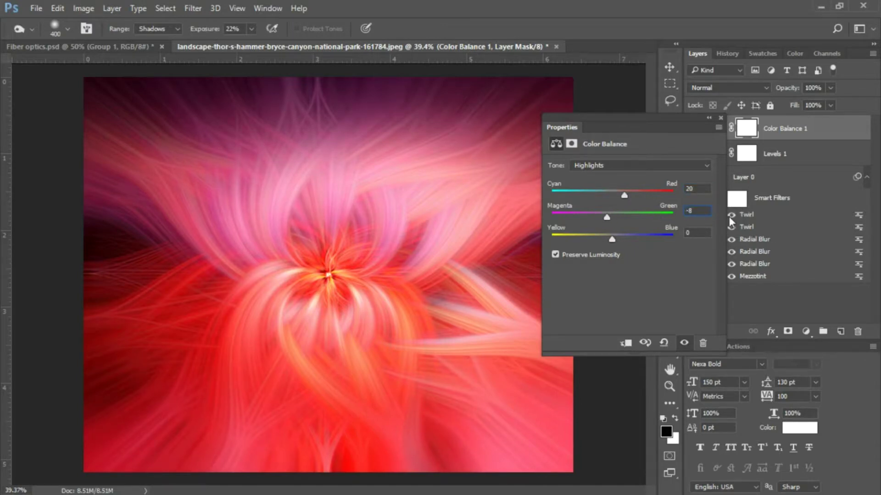
left_click(686, 233)
type("10")
Step: Set the Color Balance shadows to Cyan–Red 14, Magenta–Green -16 and Yellow–Blue 10
left_click(675, 166)
left_click(623, 177)
left_click(698, 190)
type("14")
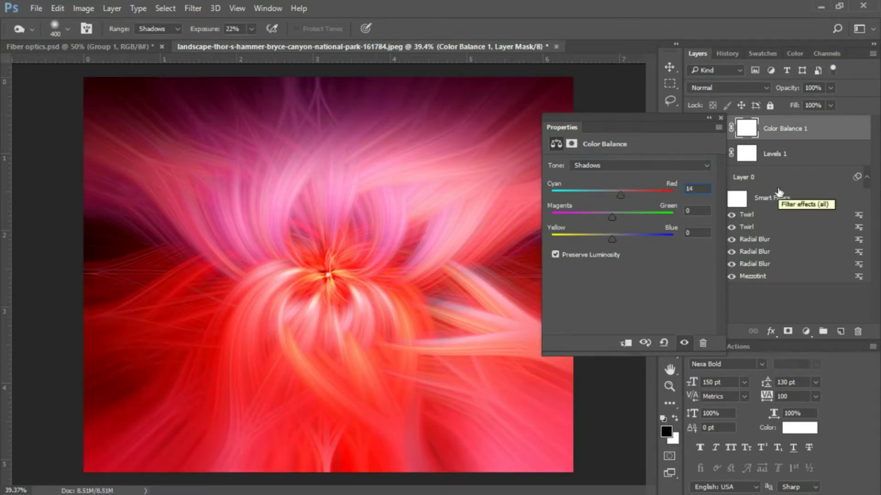
key("Tab")
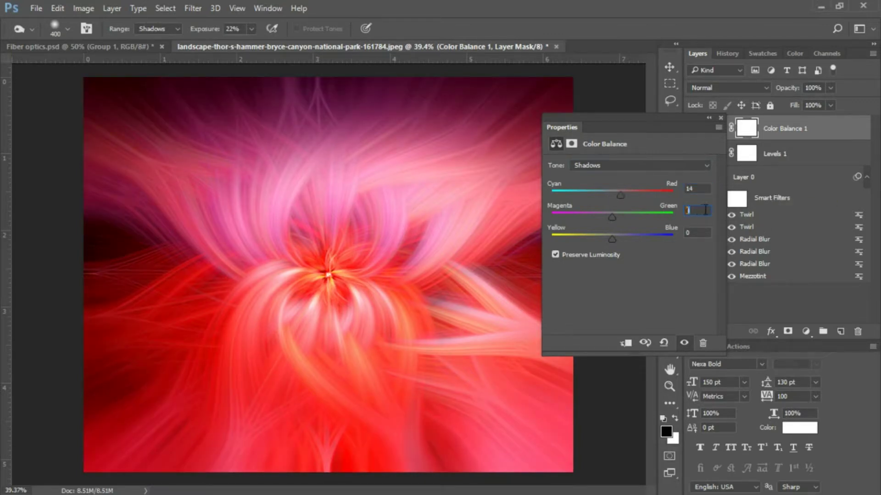
type("-16")
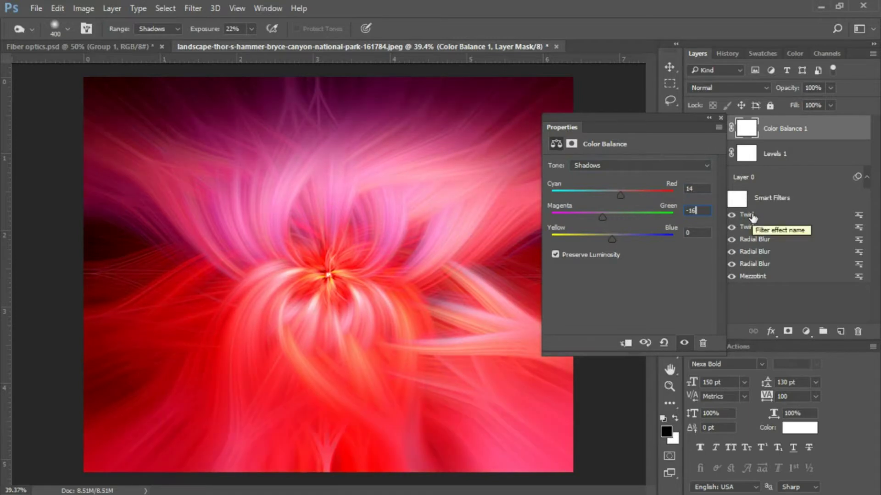
left_click(706, 232)
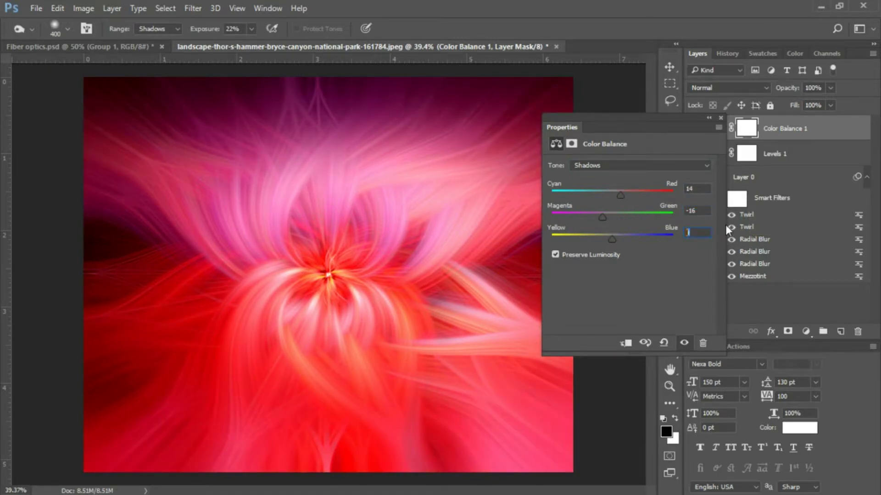
type("10")
left_click(720, 117)
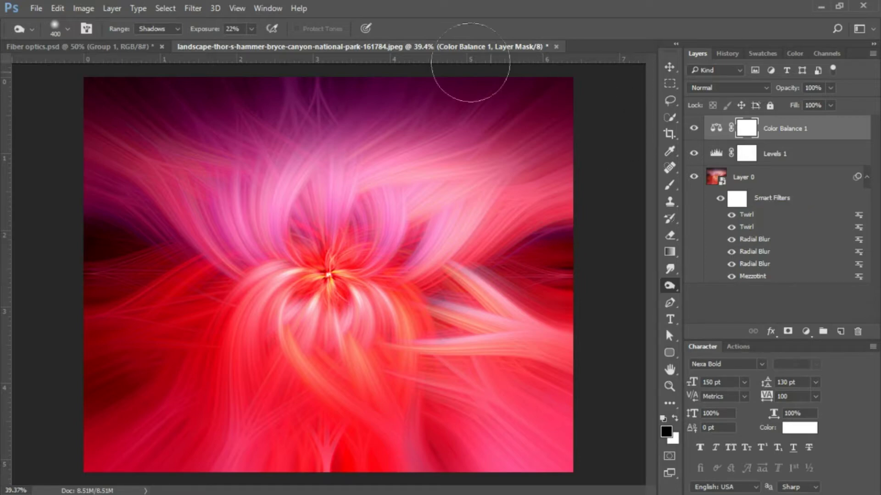
left_click(189, 9)
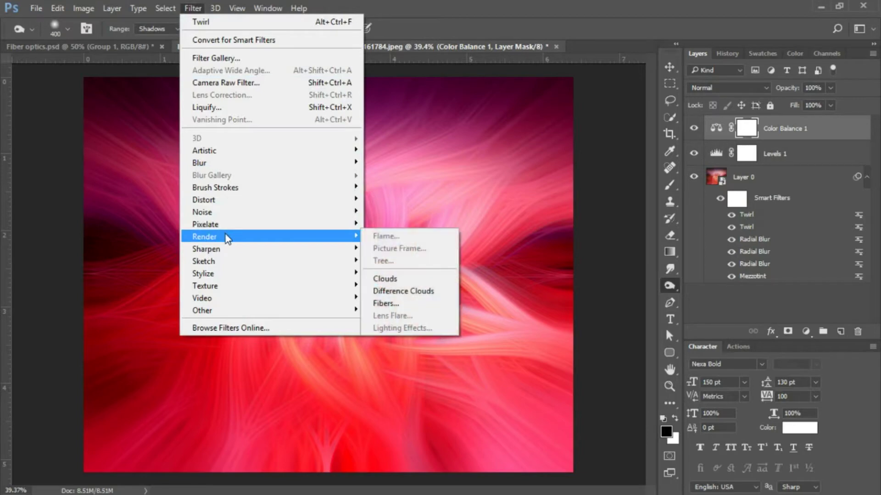
mouse_move(223, 254)
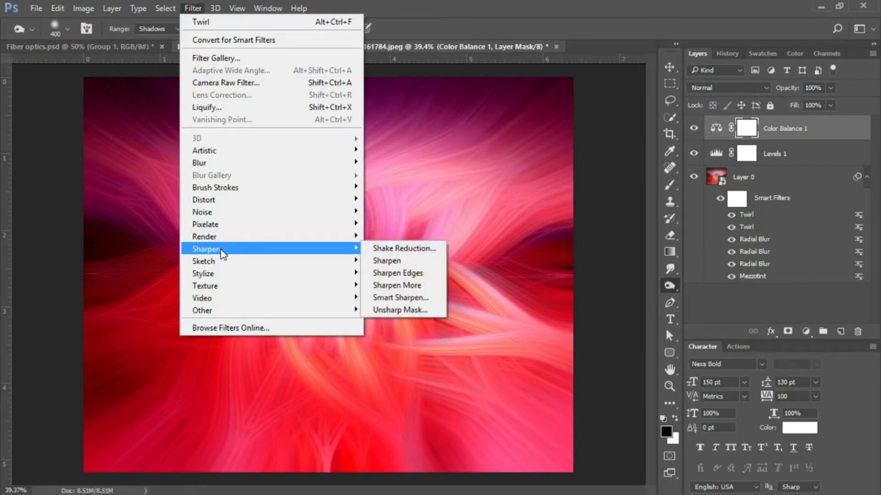
left_click(420, 299)
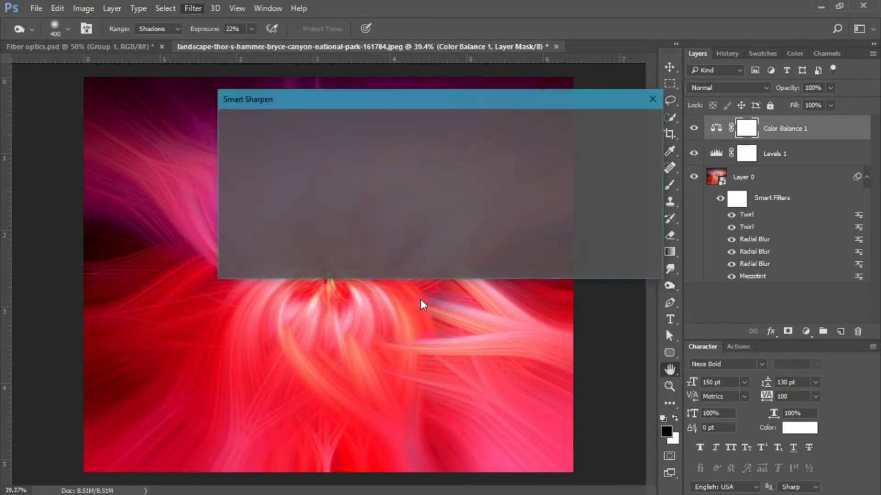
left_click(637, 147)
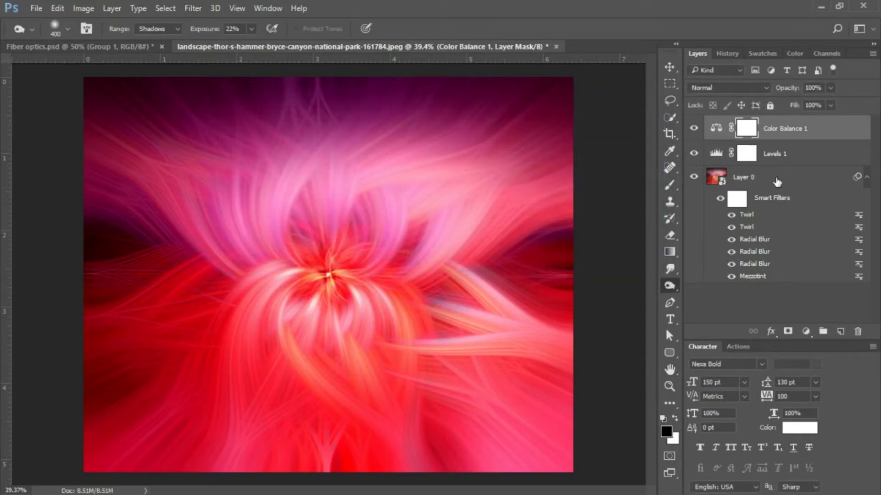
Step: Apply Smart Sharpen to Layer 0 with amount 150%, radius 1.5 px, reduce noise 18% and Lens Blur removal
left_click(752, 182)
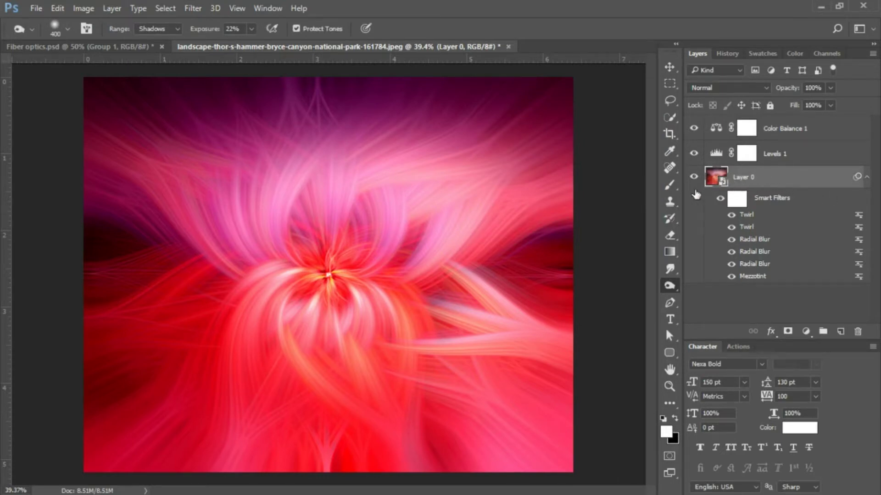
left_click(193, 9)
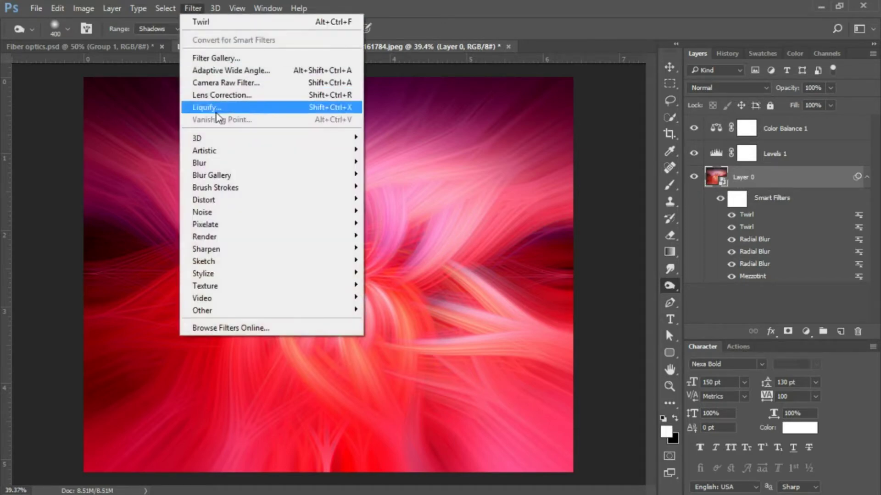
mouse_move(246, 249)
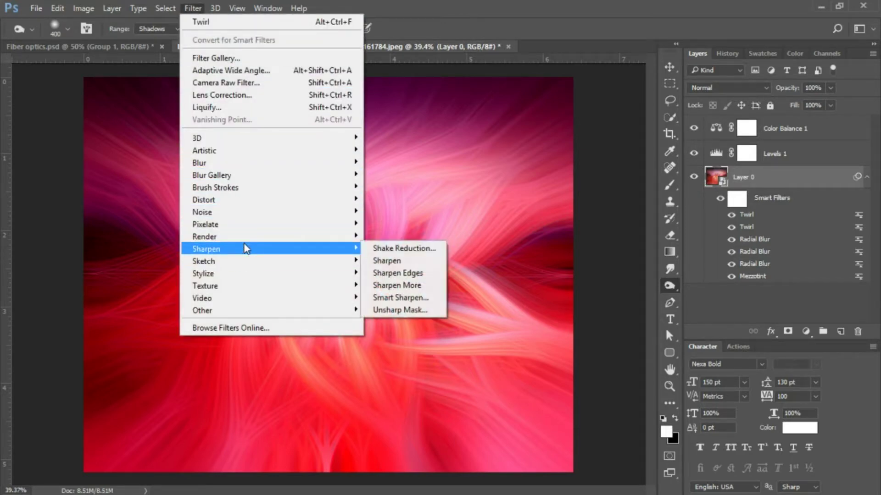
left_click(406, 296)
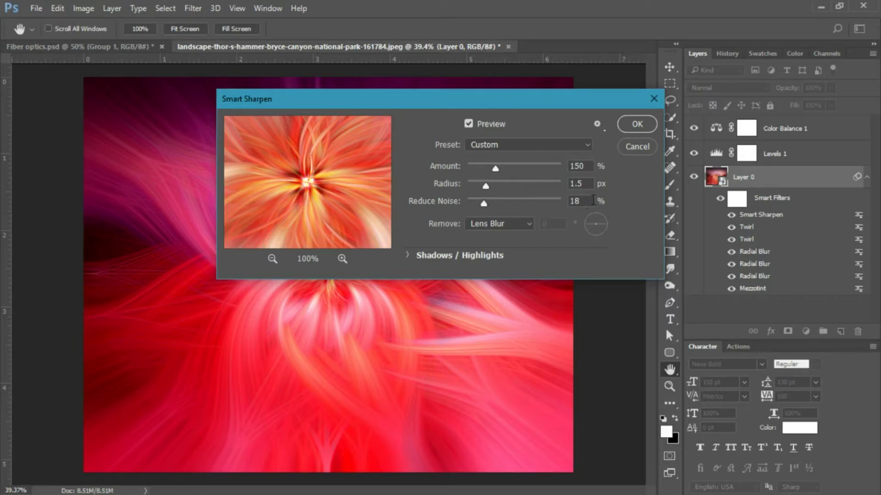
left_click(636, 126)
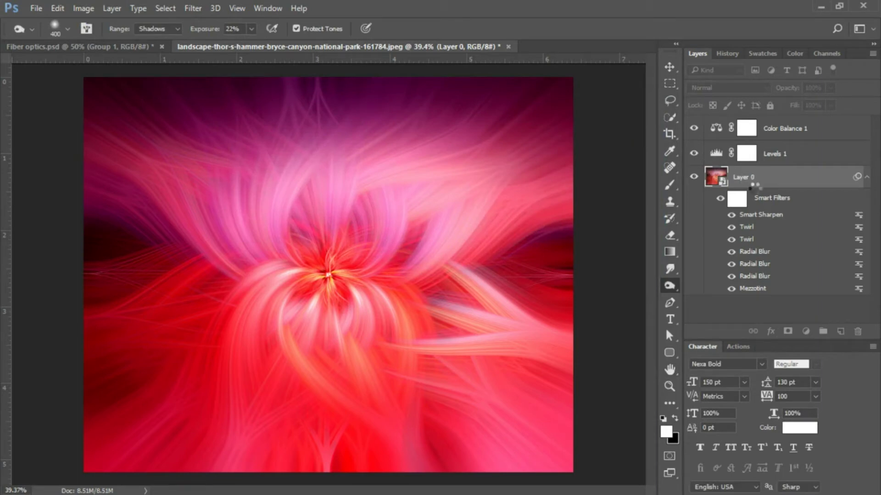
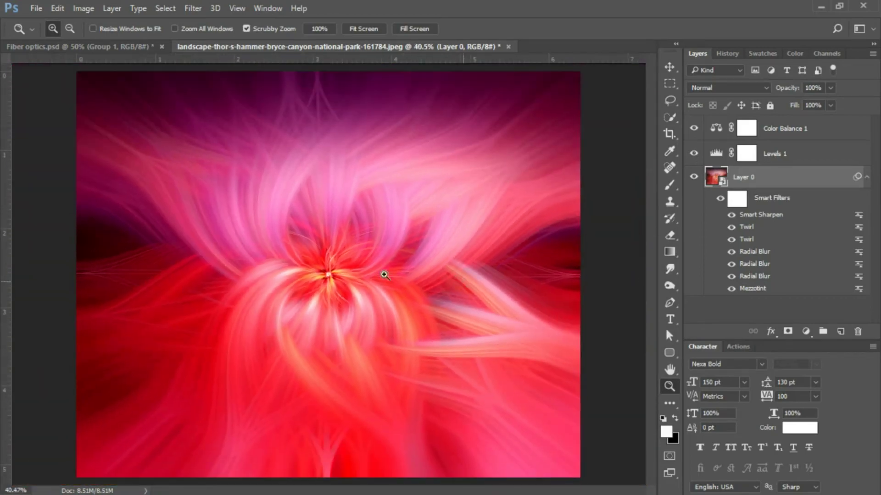
Step: Stamp all visible layers into a new merged layer above Color Balance 1
mouse_move(159, 258)
left_mouse_down()
mouse_move(223, 254)
mouse_move(168, 254)
left_mouse_up()
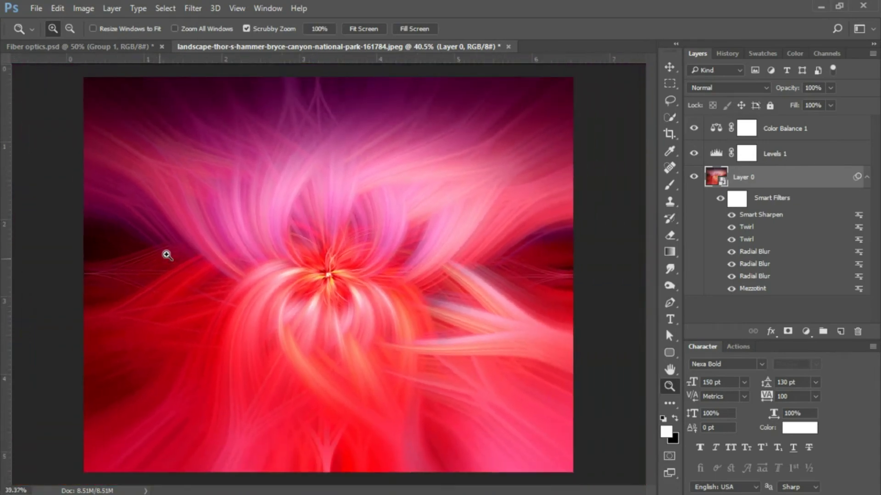
left_click(784, 133)
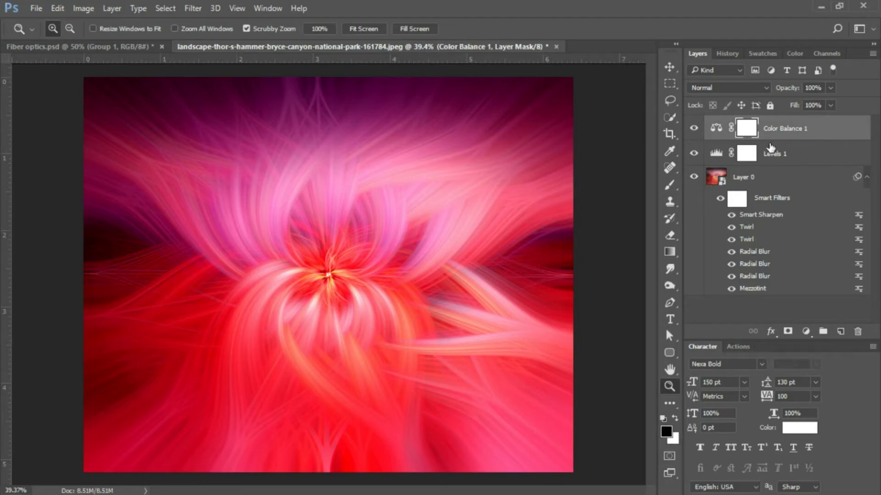
left_click_drag(770, 148, 769, 140)
key("ctrl+alt+shift+e")
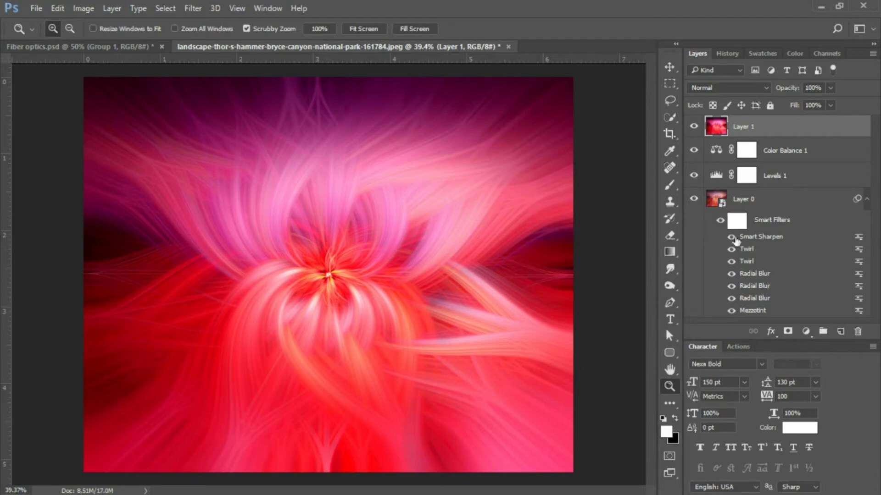
Step: Darken the shadow areas along the side edges of the merged layer with the Burn tool, size 400, range Shadows, exposure 22%
left_click(669, 286)
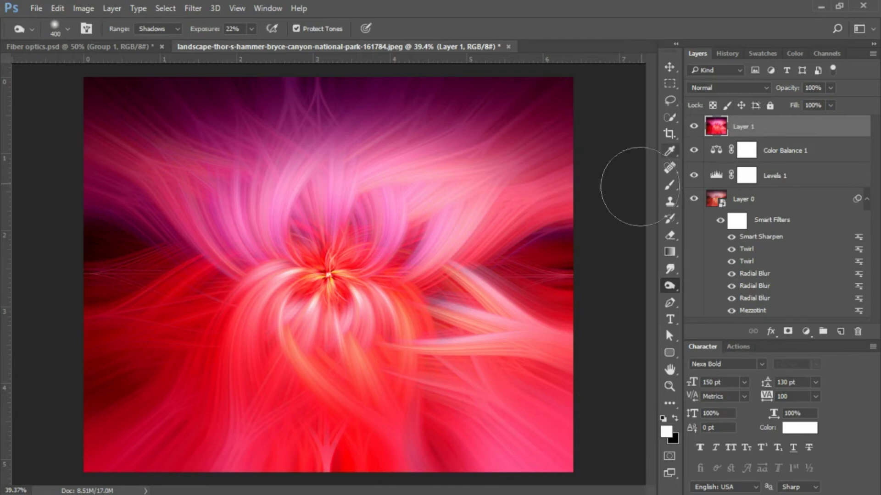
mouse_move(580, 266)
left_mouse_down()
mouse_move(551, 253)
mouse_move(563, 246)
mouse_move(517, 275)
mouse_move(539, 278)
mouse_move(528, 282)
mouse_move(557, 273)
mouse_move(523, 280)
mouse_move(576, 257)
mouse_move(489, 296)
mouse_move(496, 304)
mouse_move(464, 311)
mouse_move(576, 262)
mouse_move(440, 311)
mouse_move(577, 259)
mouse_move(462, 302)
mouse_move(402, 406)
mouse_move(438, 473)
mouse_move(423, 436)
mouse_move(447, 464)
mouse_move(210, 391)
mouse_move(86, 388)
mouse_move(131, 353)
mouse_move(107, 389)
mouse_move(165, 369)
mouse_move(97, 455)
mouse_move(125, 429)
mouse_move(142, 373)
mouse_move(78, 449)
mouse_move(164, 404)
mouse_move(111, 449)
mouse_move(153, 356)
mouse_move(92, 405)
mouse_move(133, 363)
mouse_move(176, 269)
mouse_move(75, 225)
mouse_move(159, 258)
mouse_move(63, 315)
mouse_move(161, 294)
mouse_move(194, 172)
mouse_move(115, 95)
mouse_move(197, 108)
mouse_move(199, 85)
mouse_move(240, 88)
mouse_move(238, 77)
mouse_move(378, 94)
mouse_move(495, 69)
mouse_move(466, 112)
mouse_move(574, 87)
mouse_move(593, 101)
mouse_move(523, 144)
mouse_move(646, 116)
mouse_move(572, 198)
mouse_move(616, 200)
left_mouse_up()
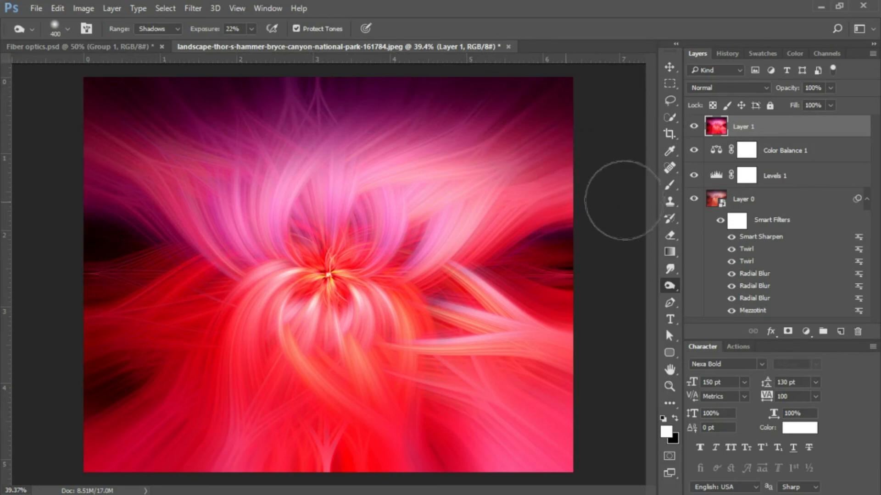